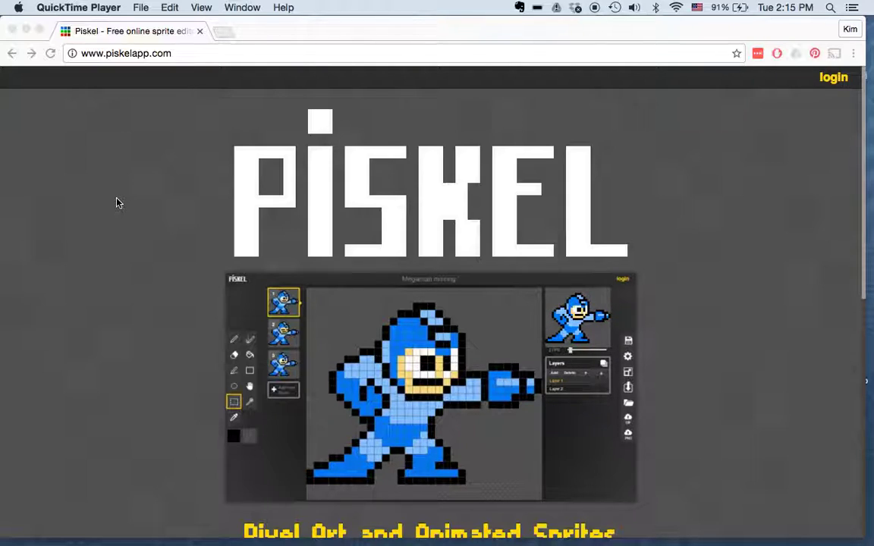
# Scroll down the homepage and launch a new blank 32x32 sprite via Create a Sprite
pyautogui.scroll(-5, 117, 202)
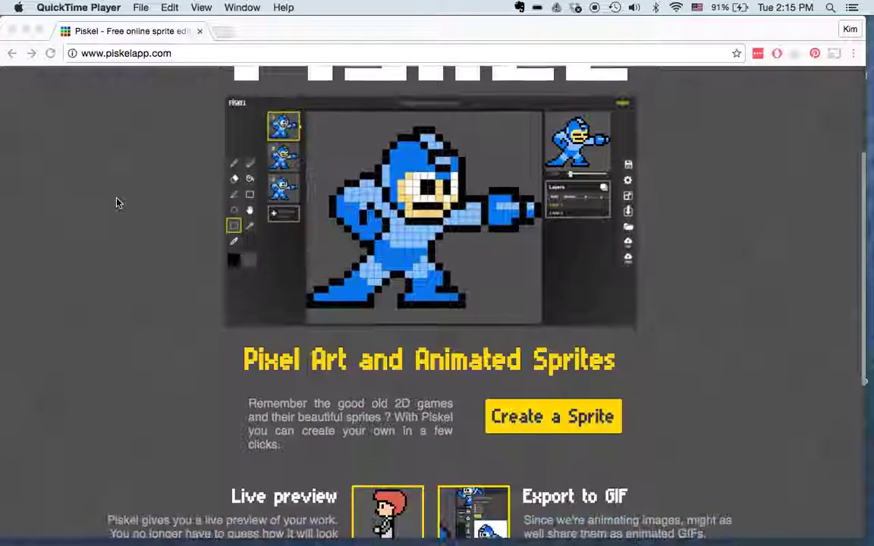
pyautogui.click(539, 422)
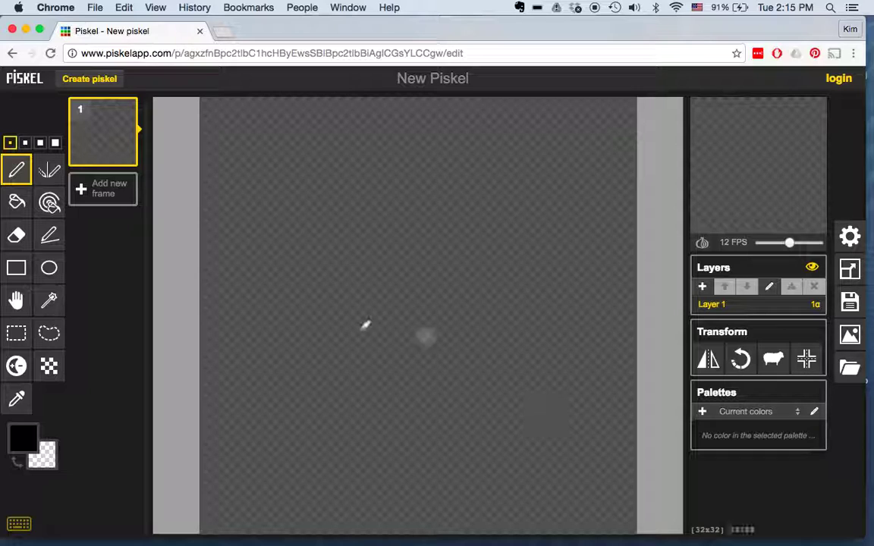
# Draw a short black test line across the canvas, then undo it
pyautogui.click(211, 320)
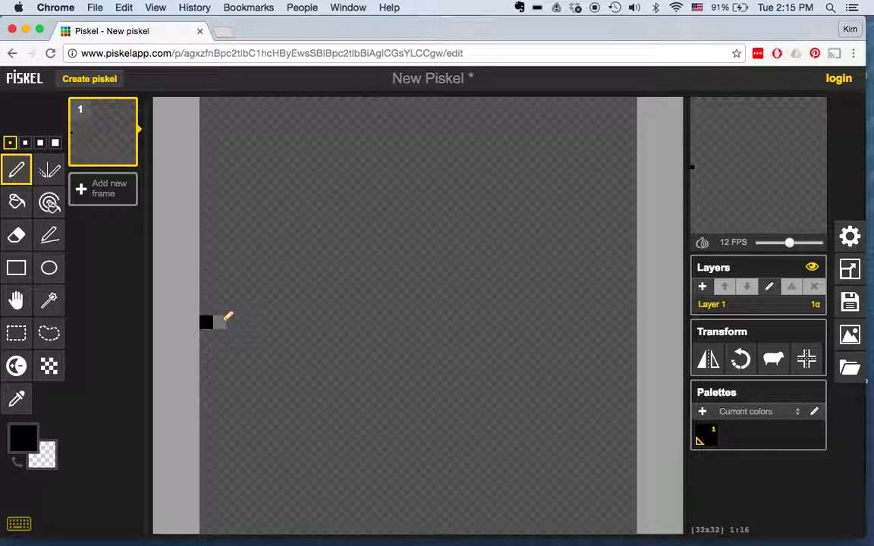
pyautogui.moveTo(239, 322); pyautogui.dragTo(266, 322)
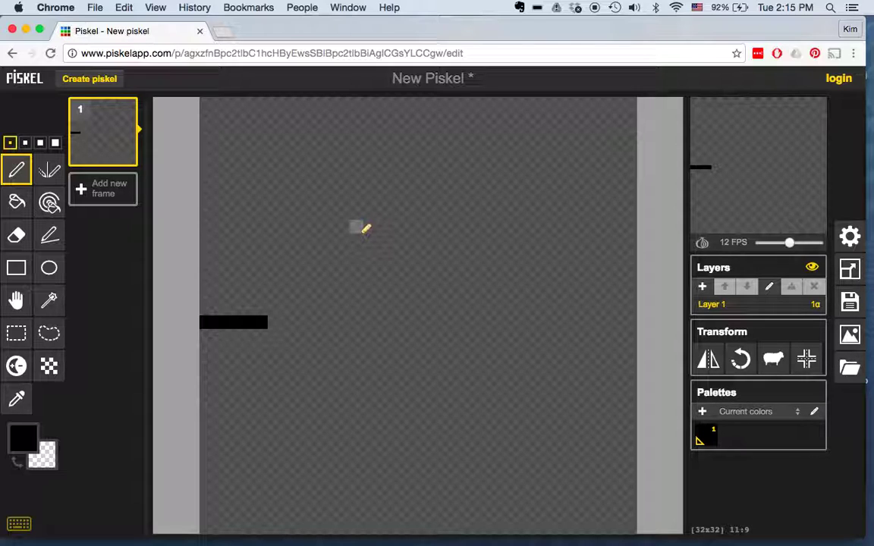
pyautogui.hotkey('ctrl', 'z')
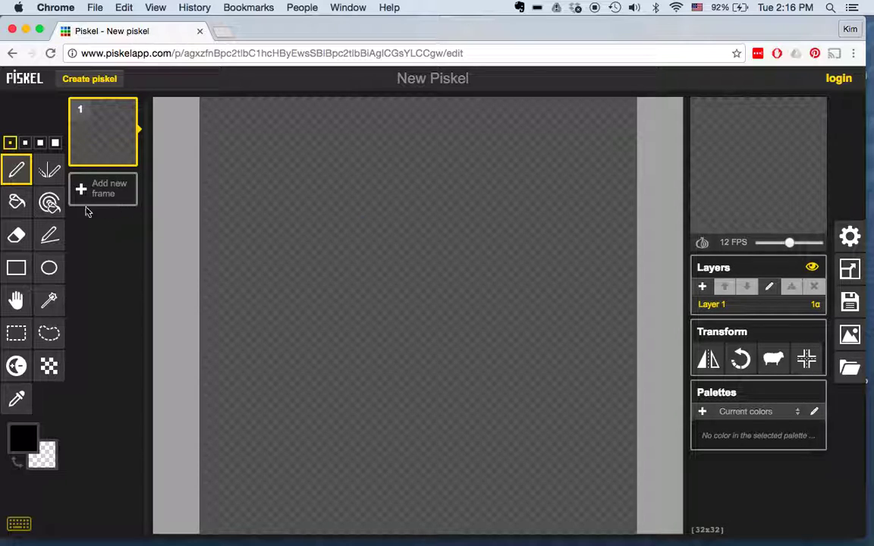
# Bucket-fill the canvas black, set the drawing colour to blue #2665e1, and undo a trial blue fill
pyautogui.click(16, 204)
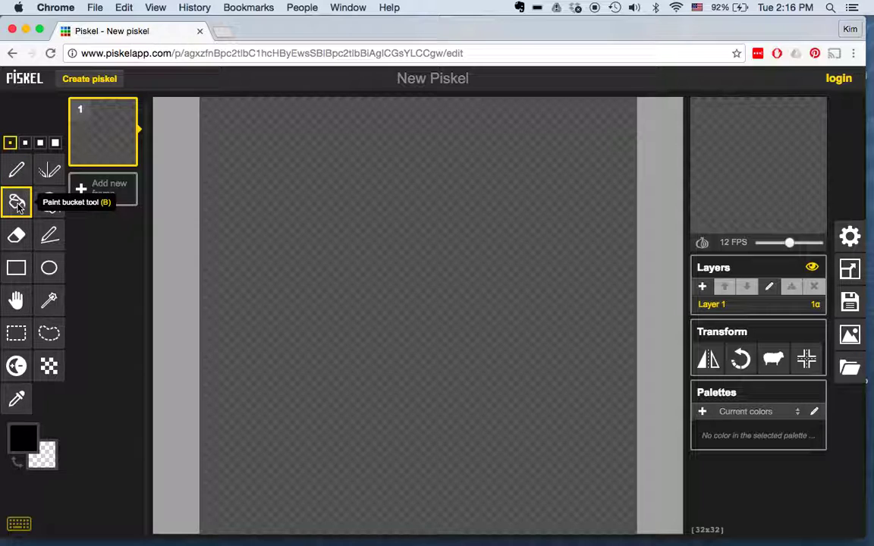
pyautogui.click(319, 352)
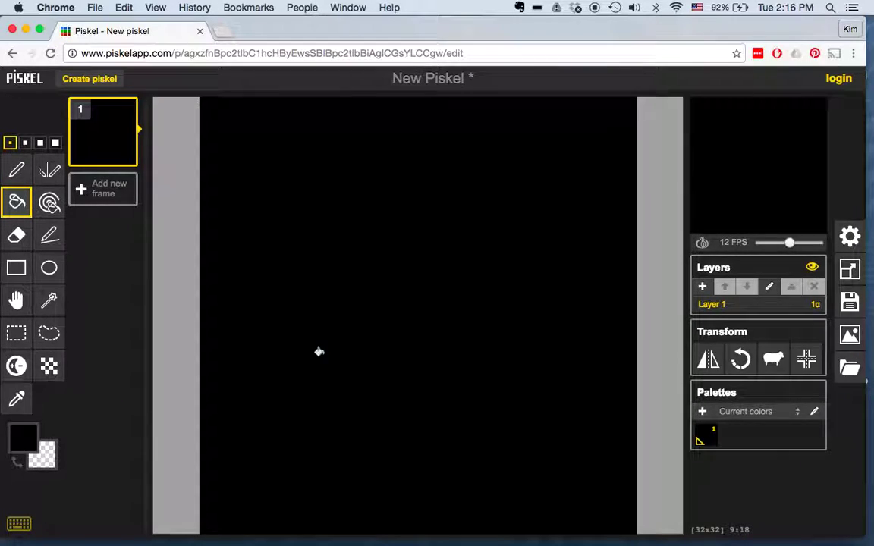
pyautogui.click(22, 444)
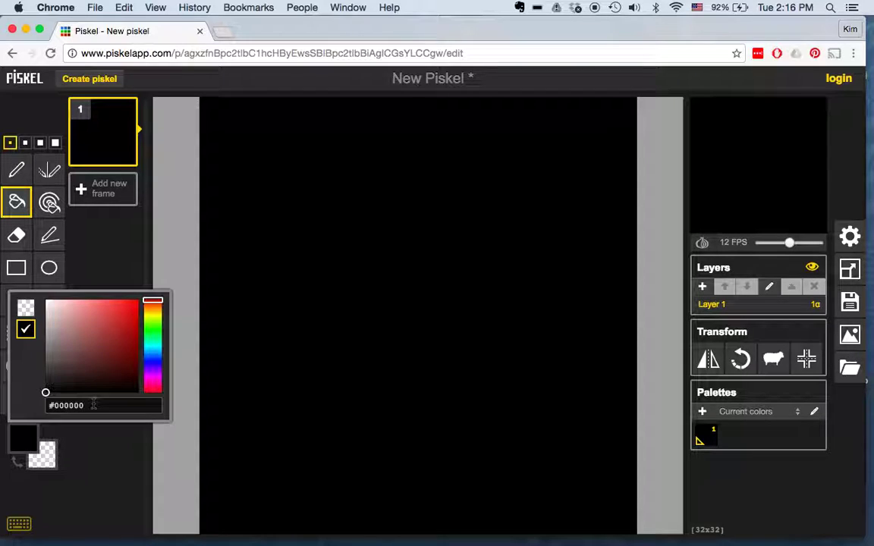
pyautogui.moveTo(161, 305)
pyautogui.mouseDown()
pyautogui.moveTo(157, 370)
pyautogui.moveTo(157, 347)
pyautogui.moveTo(157, 360)
pyautogui.mouseUp()
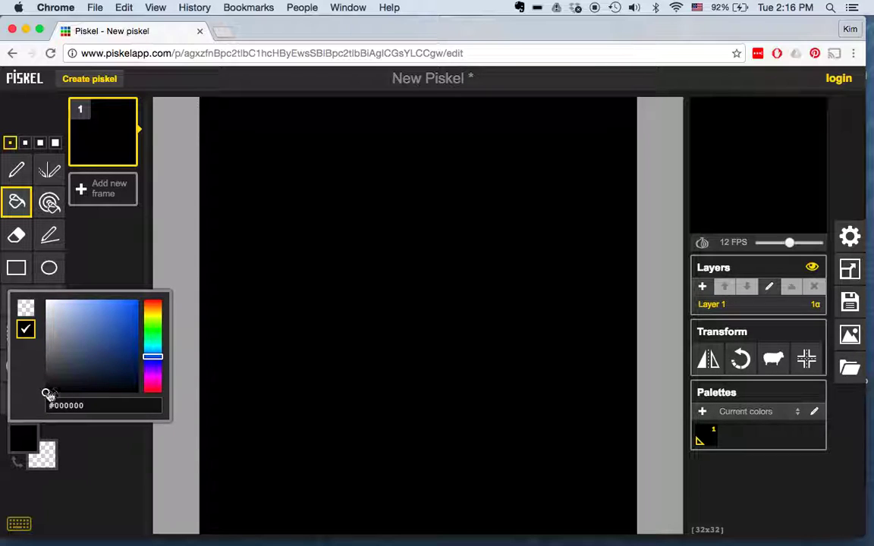
pyautogui.moveTo(47, 395)
pyautogui.mouseDown()
pyautogui.moveTo(109, 324)
pyautogui.moveTo(131, 314)
pyautogui.moveTo(123, 313)
pyautogui.mouseUp()
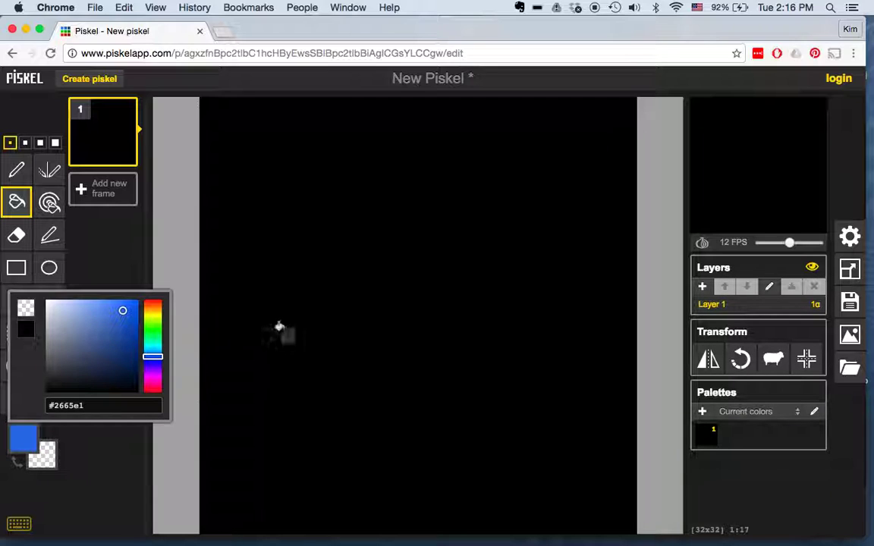
pyautogui.click(280, 327)
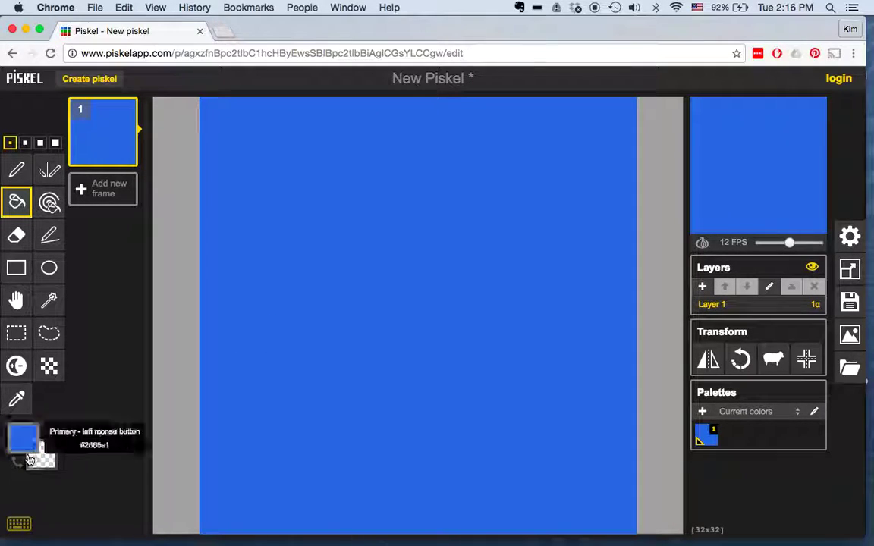
pyautogui.hotkey('ctrl', 'z')
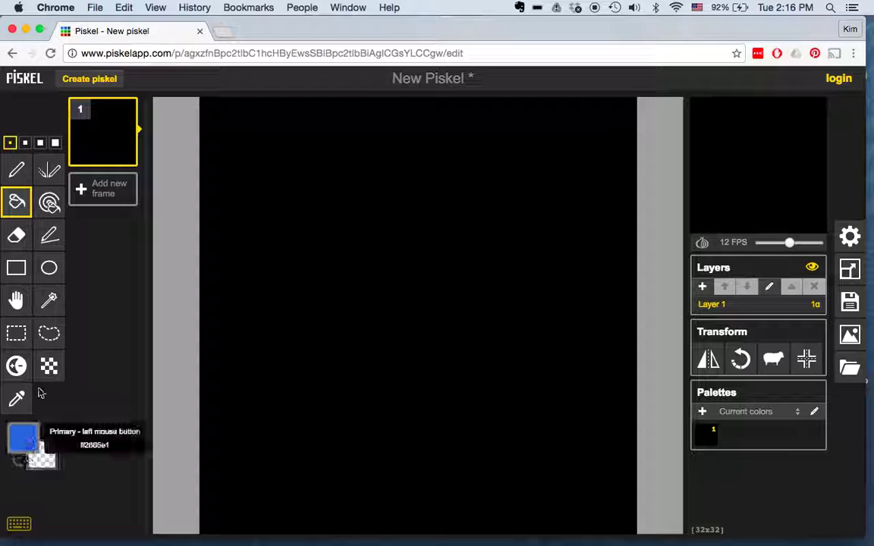
# Draw a circle mid-canvas with the pen and bucket-fill it solid blue
pyautogui.click(16, 172)
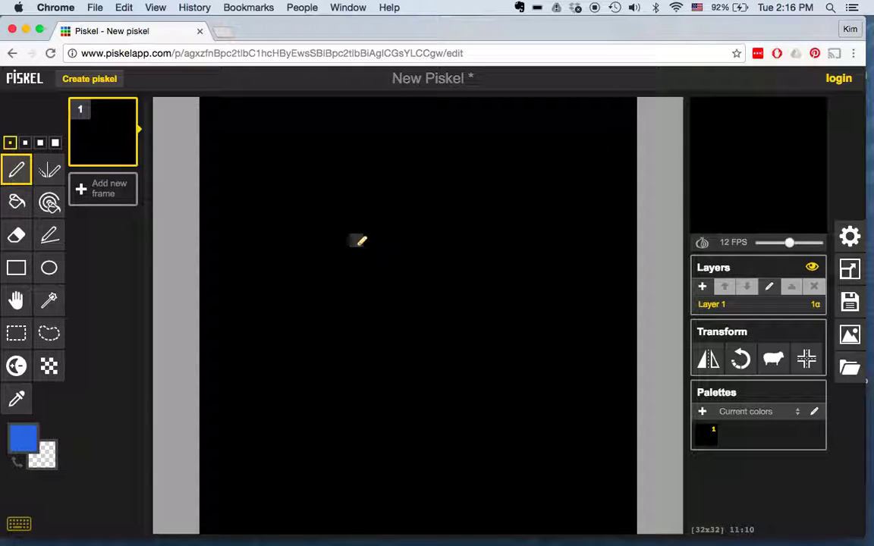
pyautogui.moveTo(359, 240)
pyautogui.mouseDown()
pyautogui.moveTo(323, 336)
pyautogui.moveTo(412, 358)
pyautogui.moveTo(442, 305)
pyautogui.moveTo(426, 266)
pyautogui.moveTo(374, 233)
pyautogui.mouseUp()
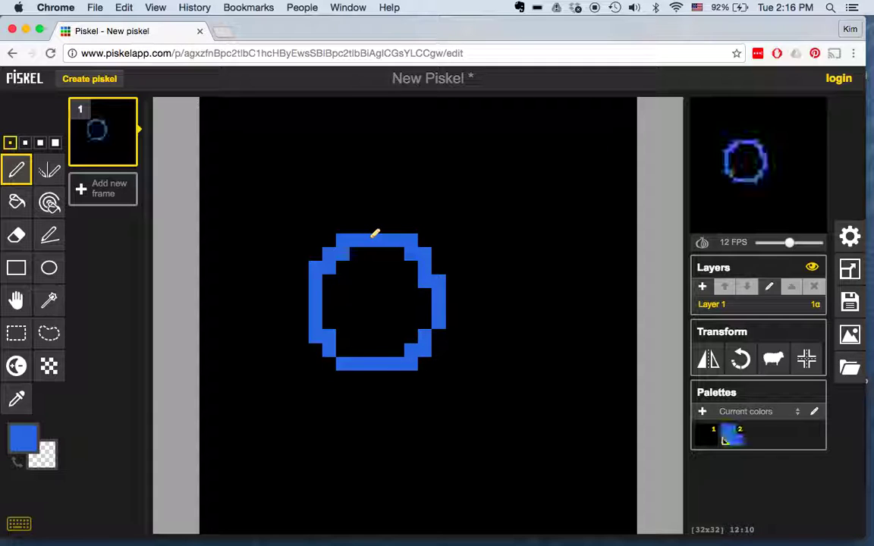
pyautogui.click(17, 201)
pyautogui.click(363, 296)
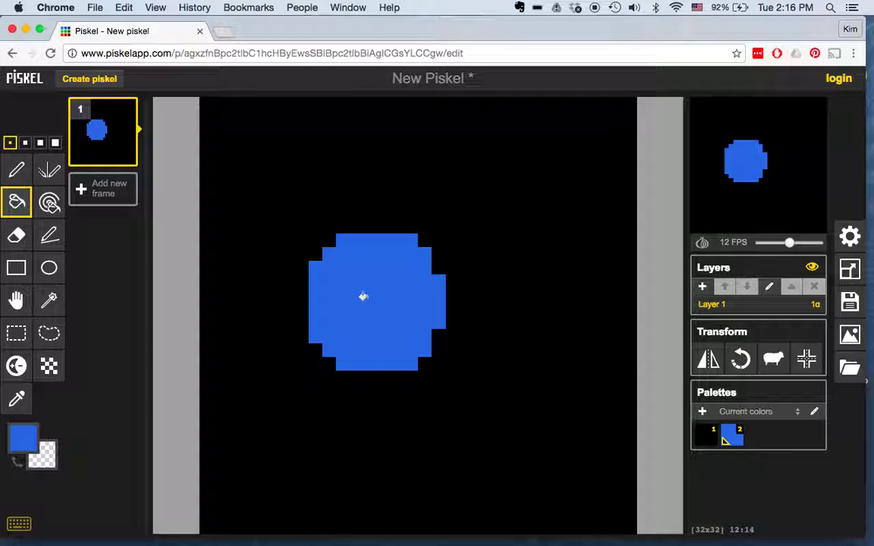
# Add a blue rectangle outline at the top left and a blue circle outline at the top right
pyautogui.click(16, 268)
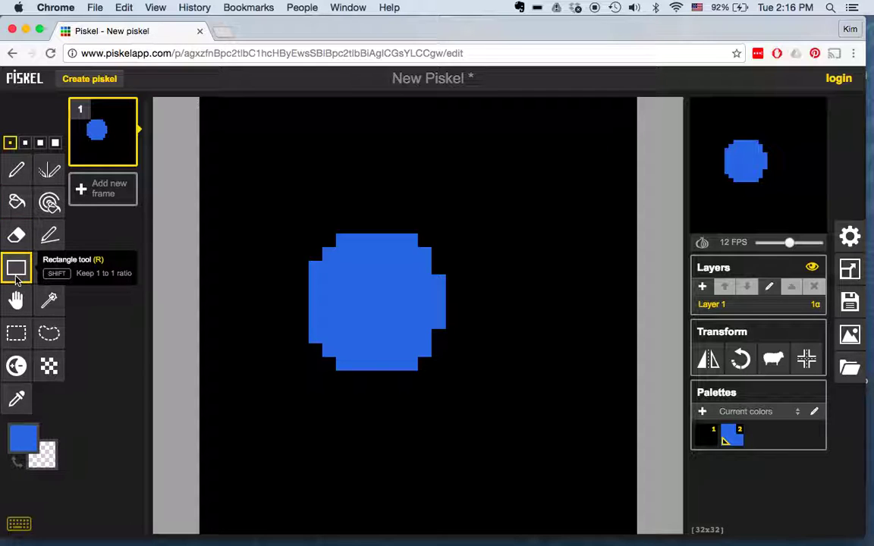
pyautogui.moveTo(259, 121)
pyautogui.mouseDown()
pyautogui.moveTo(346, 170)
pyautogui.moveTo(336, 184)
pyautogui.mouseUp()
pyautogui.click(49, 268)
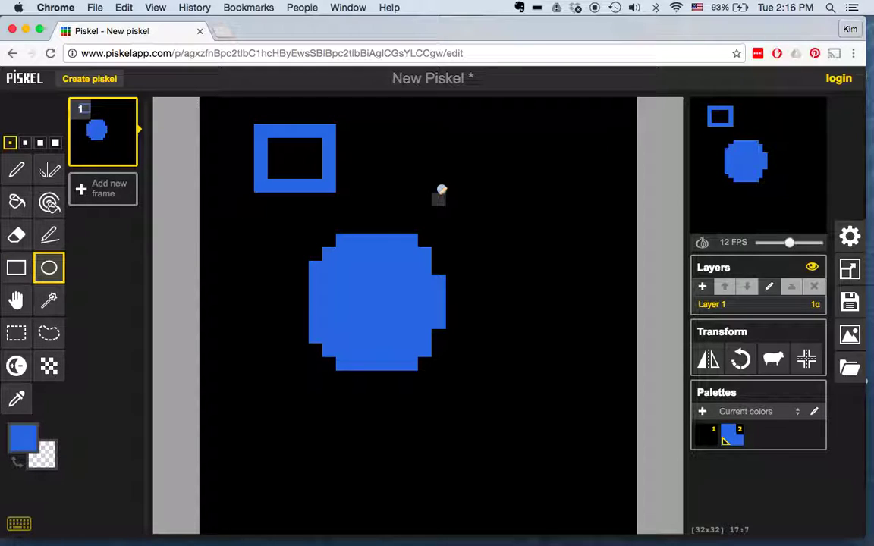
pyautogui.moveTo(533, 157)
pyautogui.mouseDown()
pyautogui.moveTo(562, 225)
pyautogui.moveTo(577, 236)
pyautogui.moveTo(611, 236)
pyautogui.mouseUp()
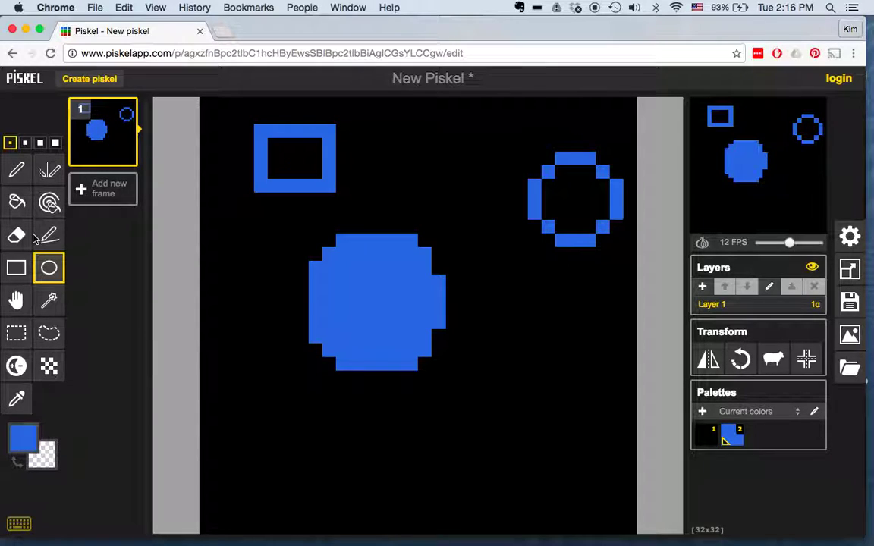
# With the vertical mirror pen in green #29e126, draw a symmetrical outline with a centre bar over the blue circle
pyautogui.click(48, 170)
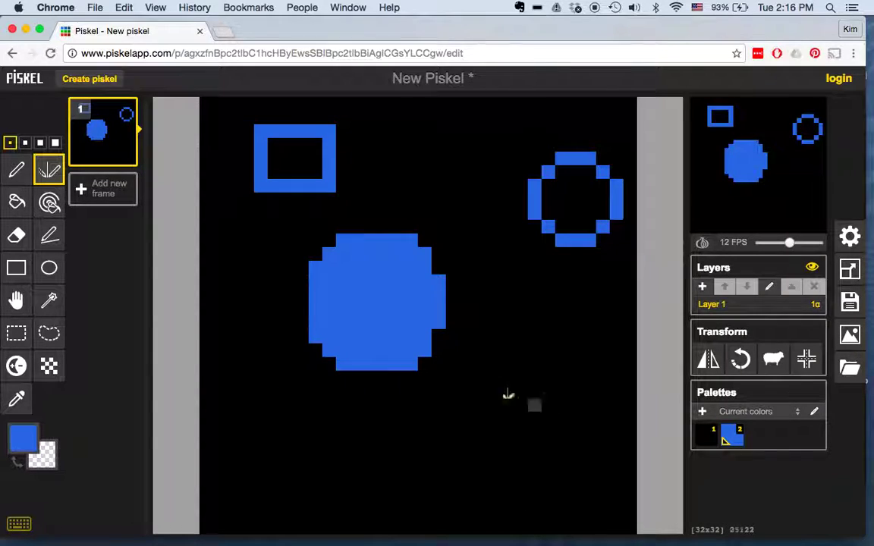
pyautogui.click(33, 445)
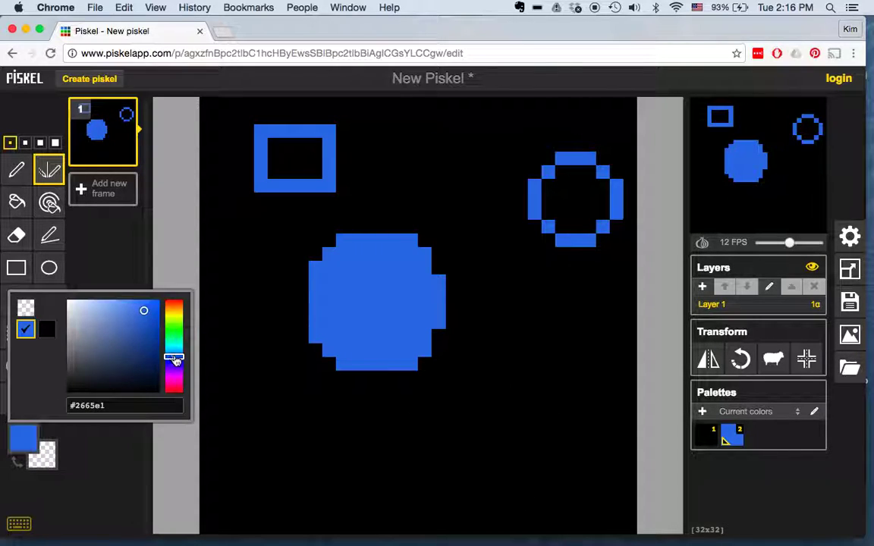
pyautogui.moveTo(174, 358); pyautogui.dragTo(176, 335)
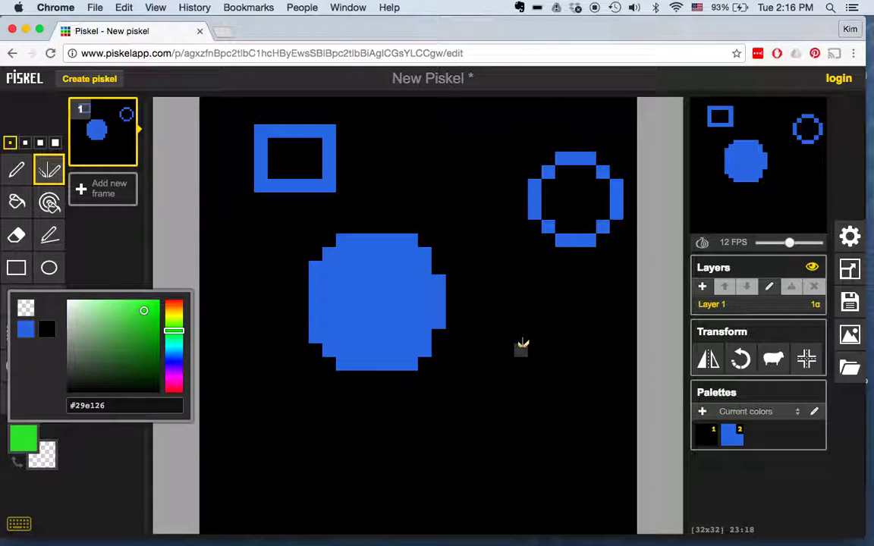
pyautogui.moveTo(534, 343)
pyautogui.mouseDown()
pyautogui.moveTo(506, 313)
pyautogui.moveTo(446, 293)
pyautogui.moveTo(413, 296)
pyautogui.moveTo(413, 430)
pyautogui.moveTo(377, 449)
pyautogui.moveTo(346, 443)
pyautogui.moveTo(296, 364)
pyautogui.mouseUp()
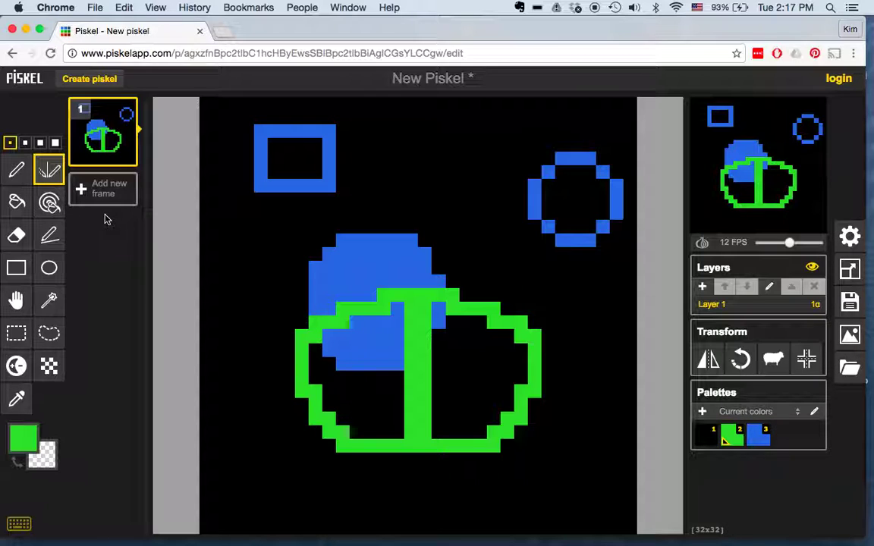
pyautogui.moveTo(107, 155)
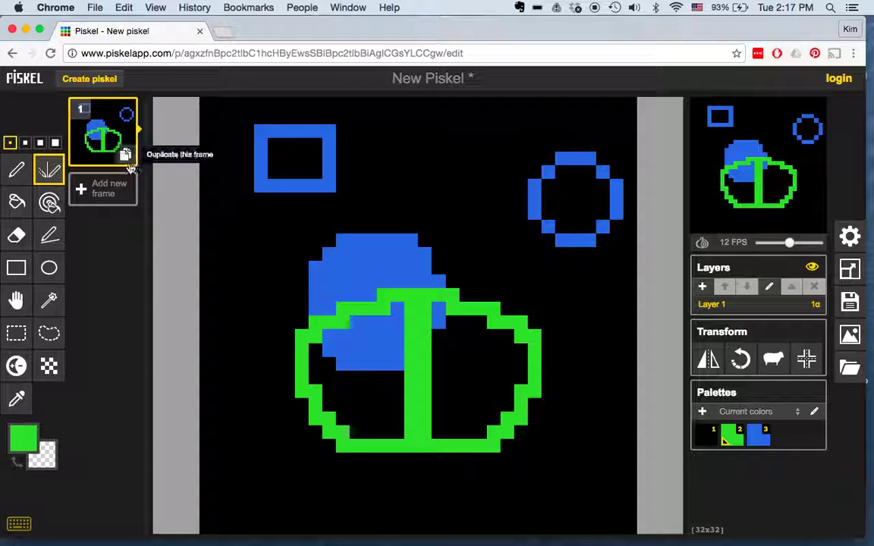
# Duplicate frame 1 and fill the rectangle red in the new frame 2
pyautogui.click(126, 157)
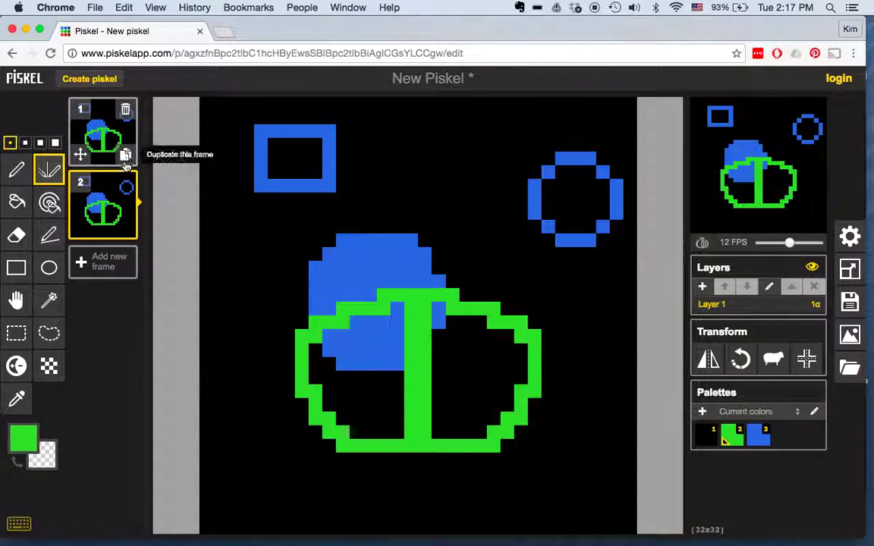
pyautogui.click(31, 436)
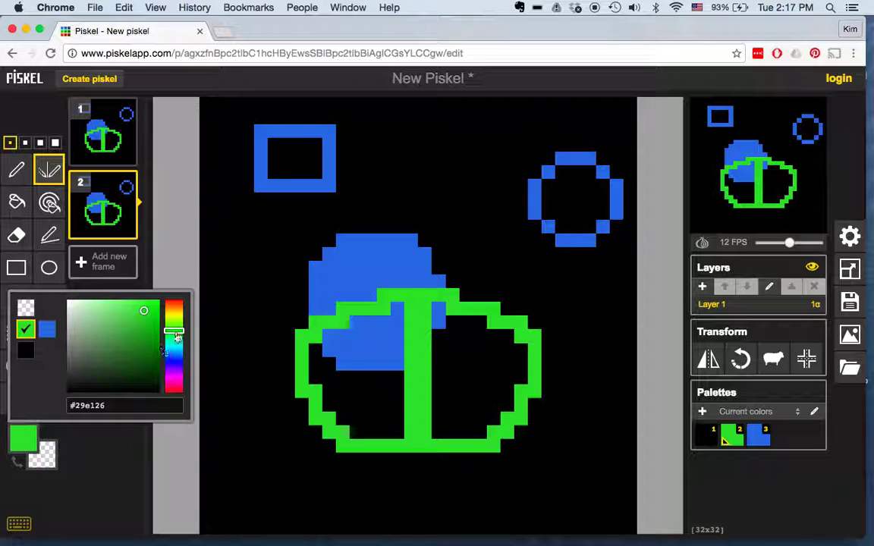
pyautogui.click(176, 306)
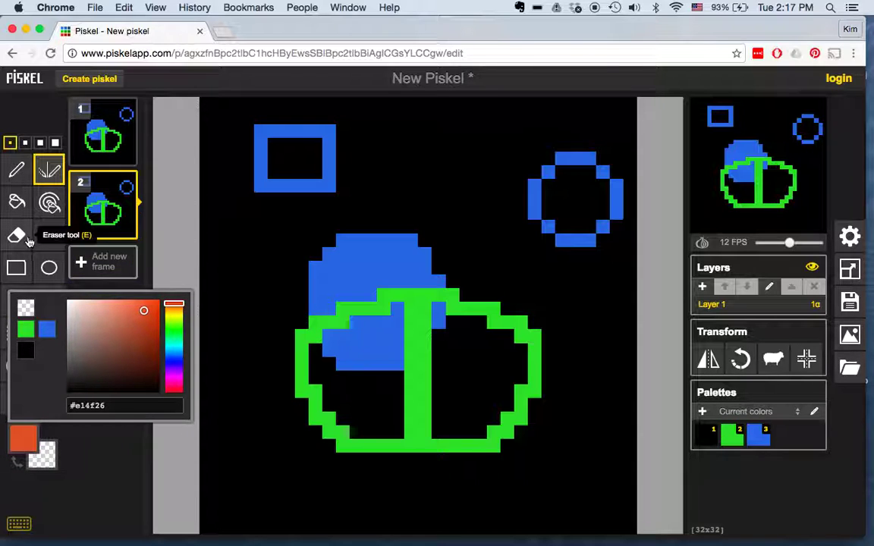
pyautogui.click(17, 202)
pyautogui.click(282, 157)
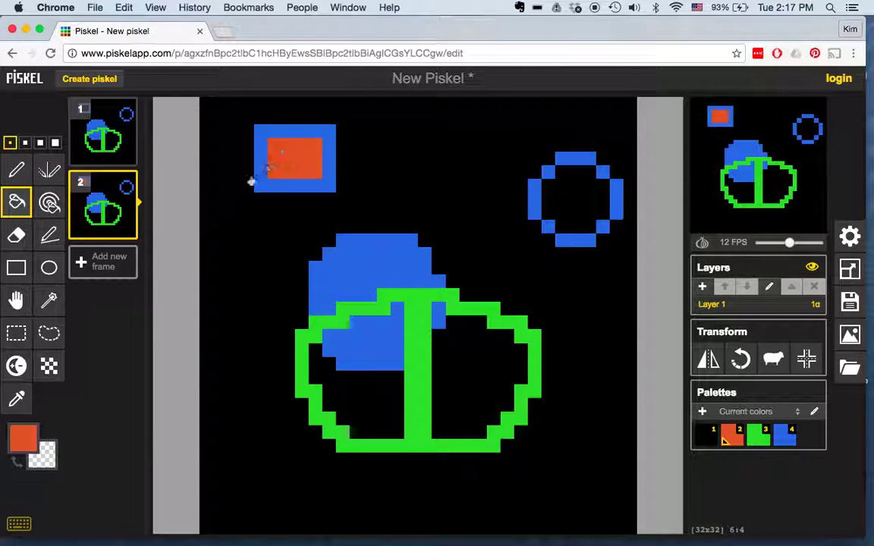
# Duplicate into frame 3 and fill the circle magenta
pyautogui.click(126, 229)
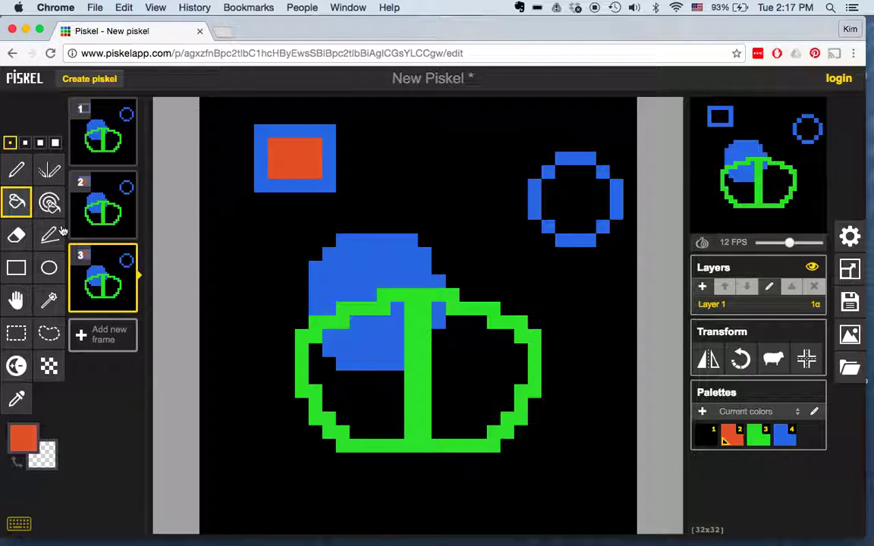
pyautogui.click(33, 439)
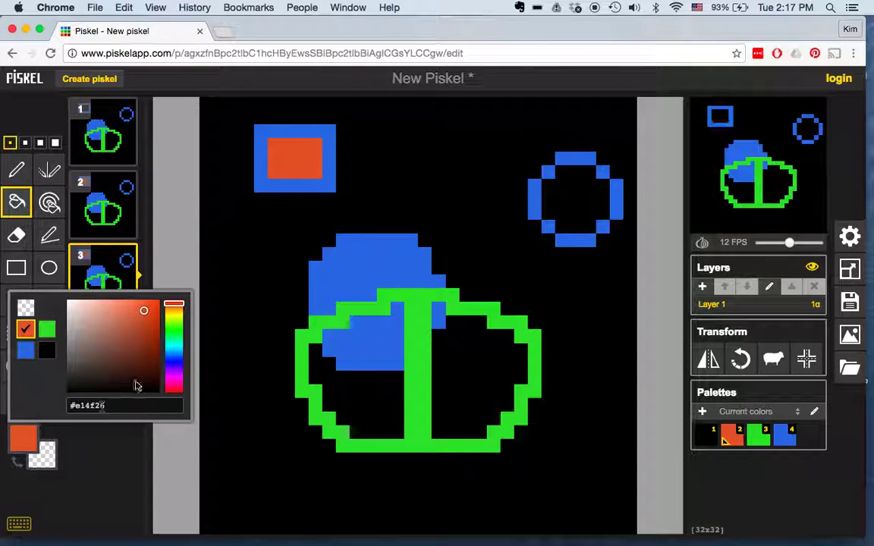
pyautogui.click(176, 334)
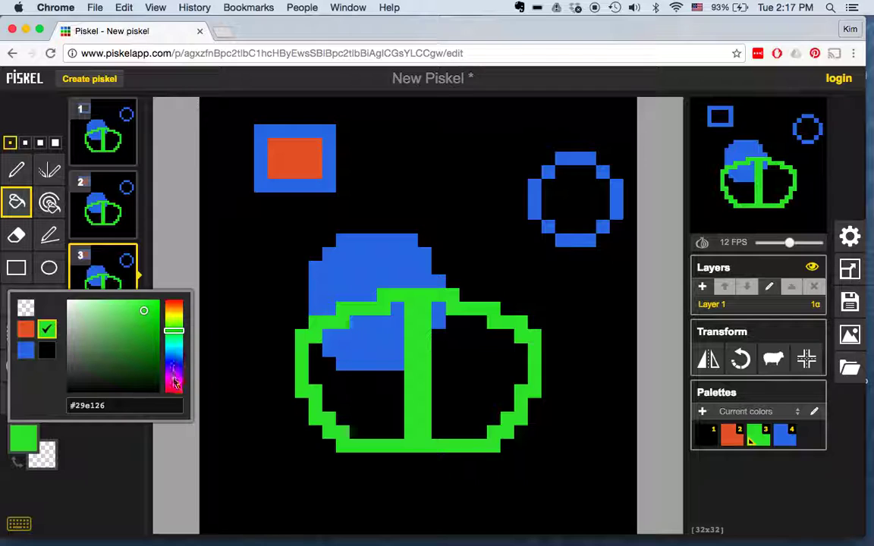
pyautogui.click(174, 379)
pyautogui.click(589, 194)
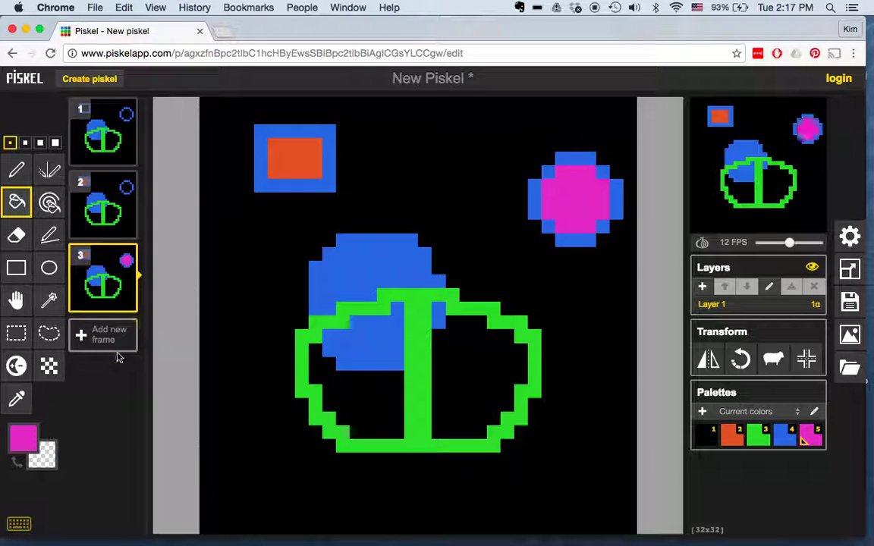
# Duplicate into frame 4 and fill both halves of the green shape light blue
pyautogui.click(126, 303)
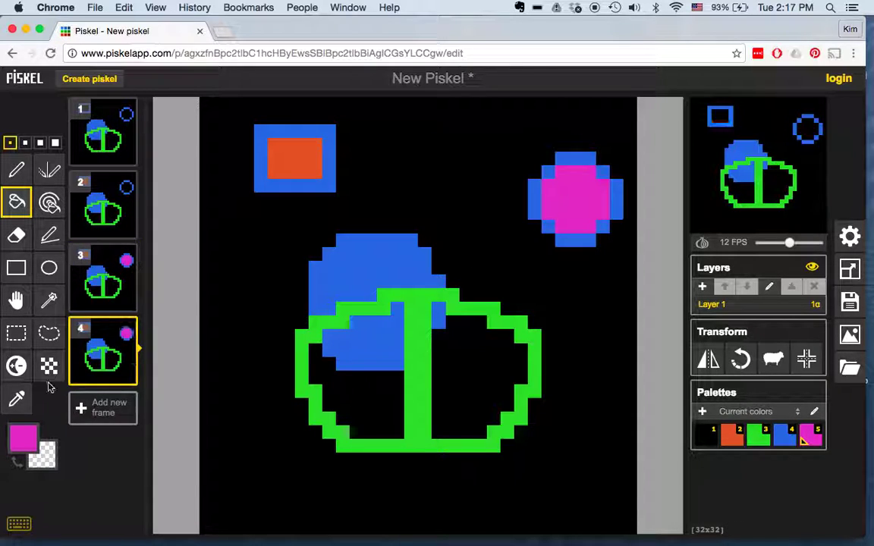
pyautogui.click(34, 438)
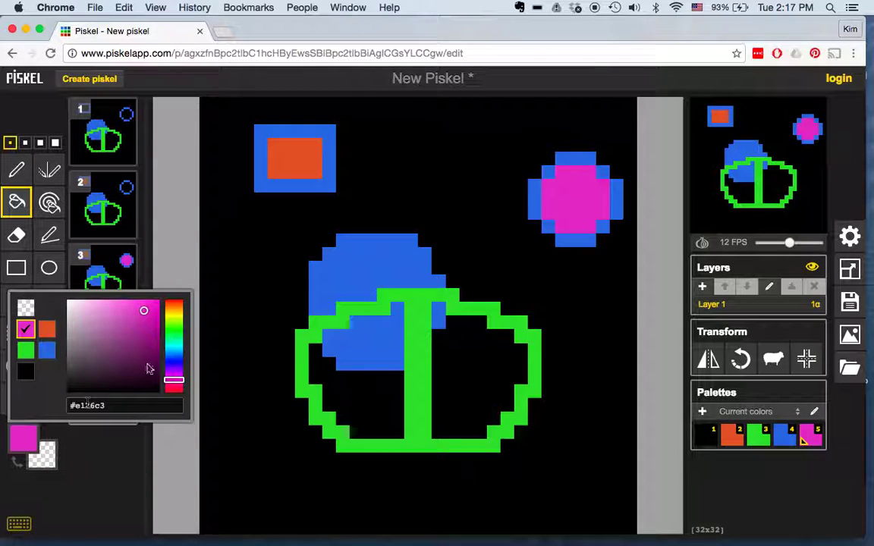
pyautogui.click(175, 354)
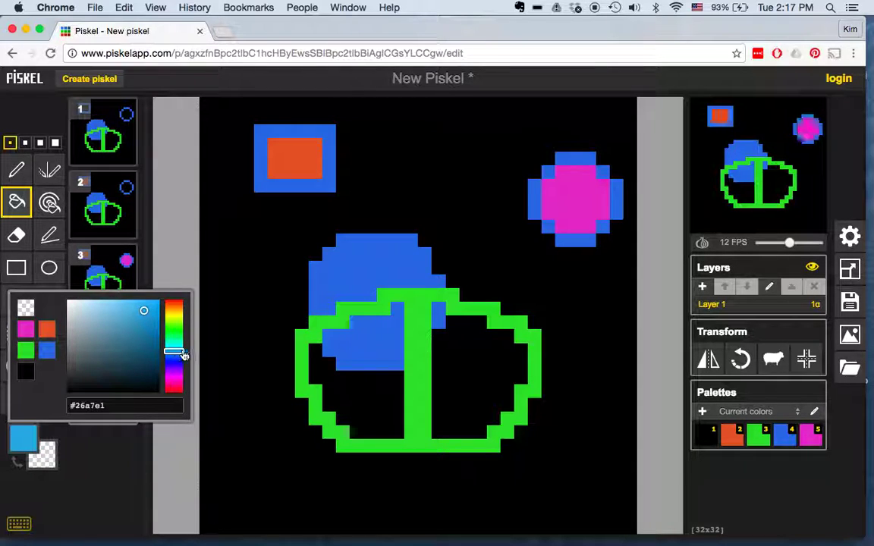
pyautogui.click(362, 384)
pyautogui.click(468, 382)
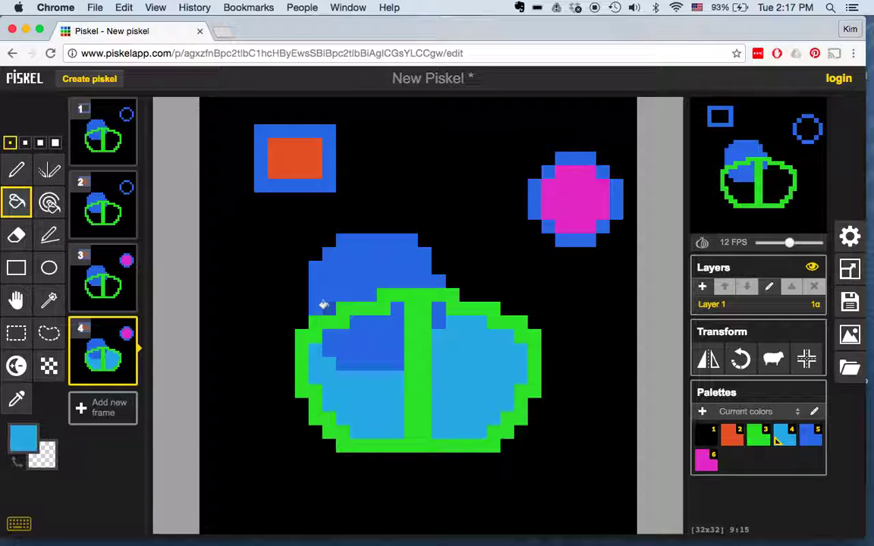
# Delete frames 4, 3 and 2, add a blank frame, and delete the original frame 1
pyautogui.moveTo(116, 351)
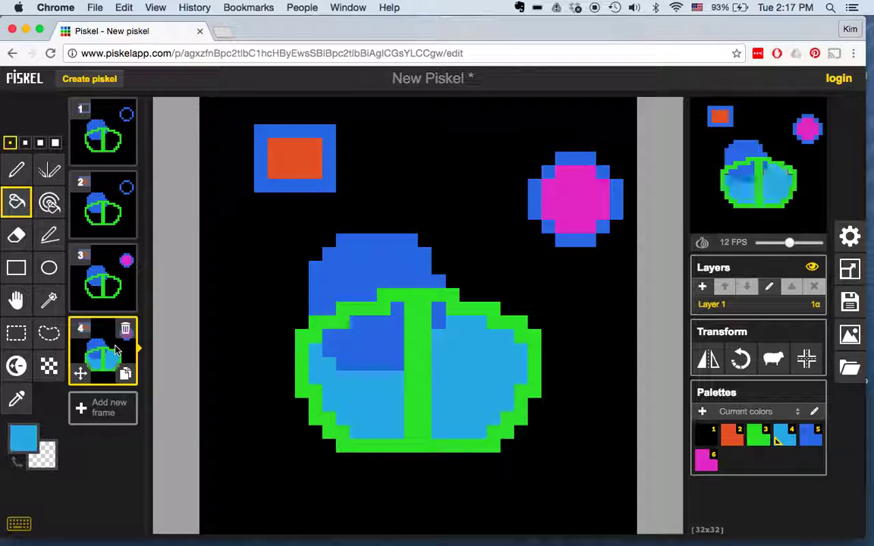
pyautogui.click(125, 328)
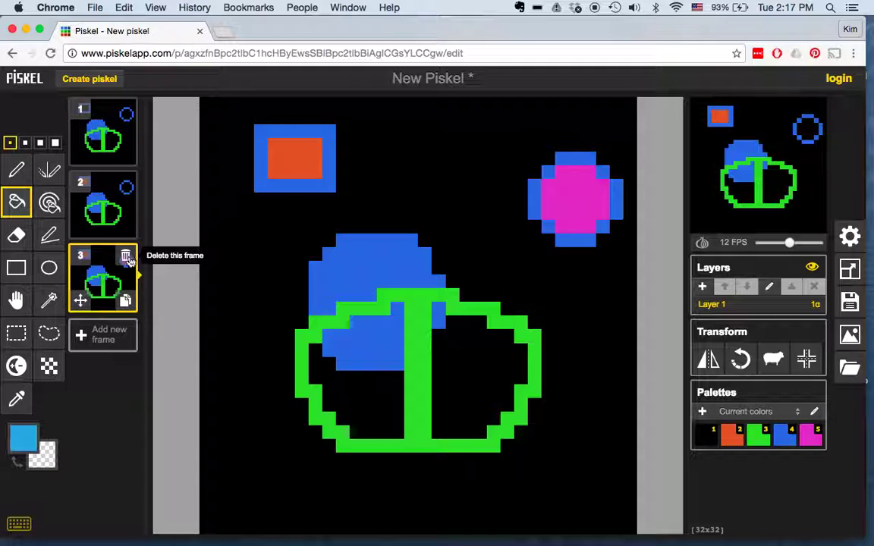
pyautogui.click(127, 257)
pyautogui.click(126, 183)
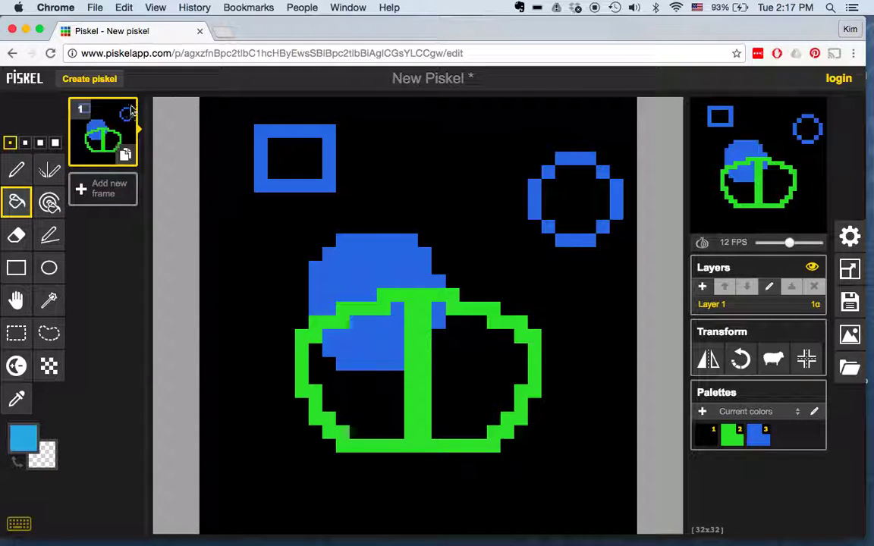
pyautogui.click(103, 188)
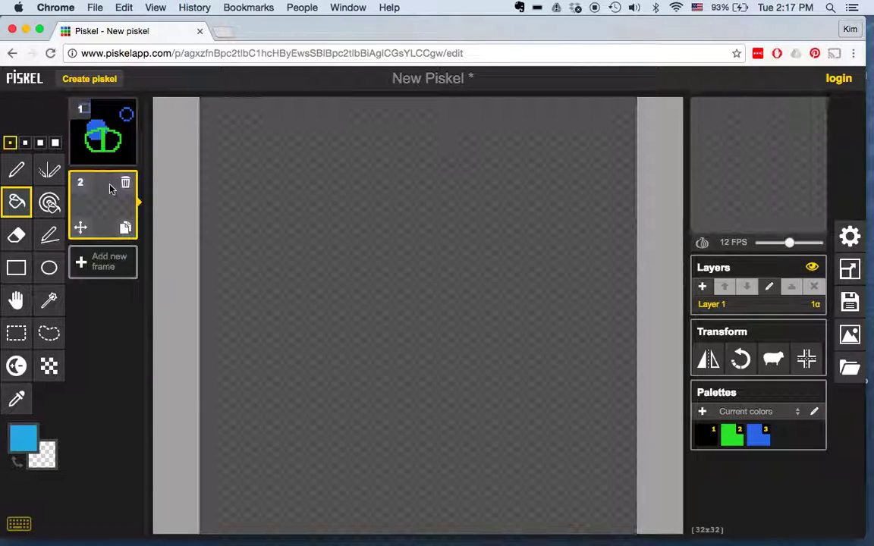
pyautogui.click(127, 110)
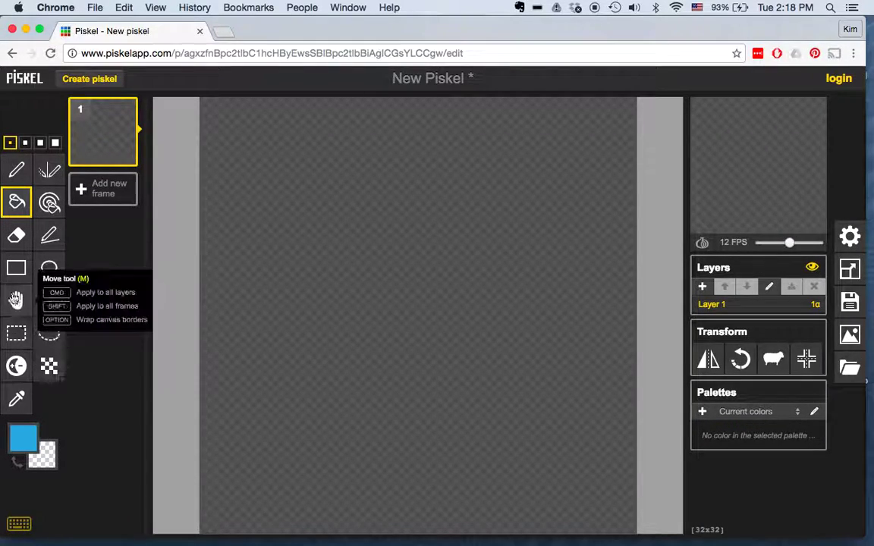
# Bucket-fill the blank frame with near-black #121313
pyautogui.click(24, 438)
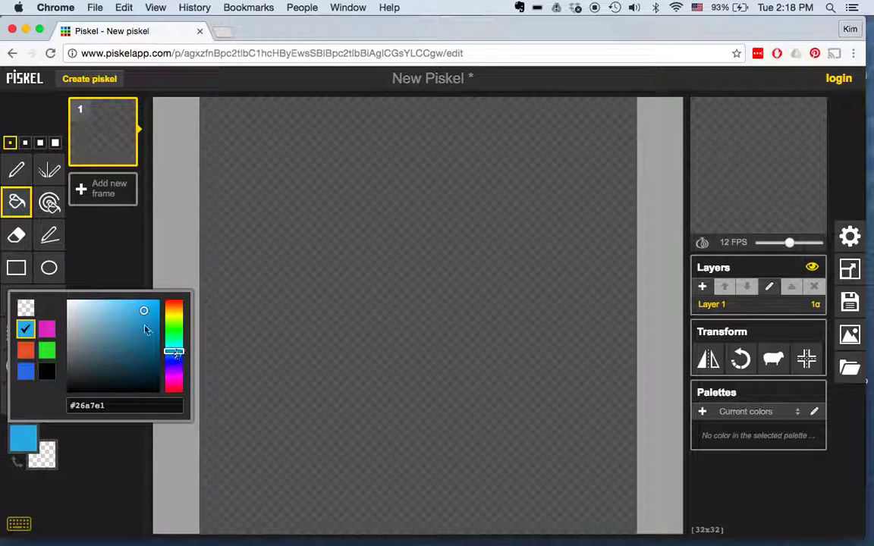
pyautogui.moveTo(144, 311); pyautogui.dragTo(68, 385)
pyautogui.click(269, 252)
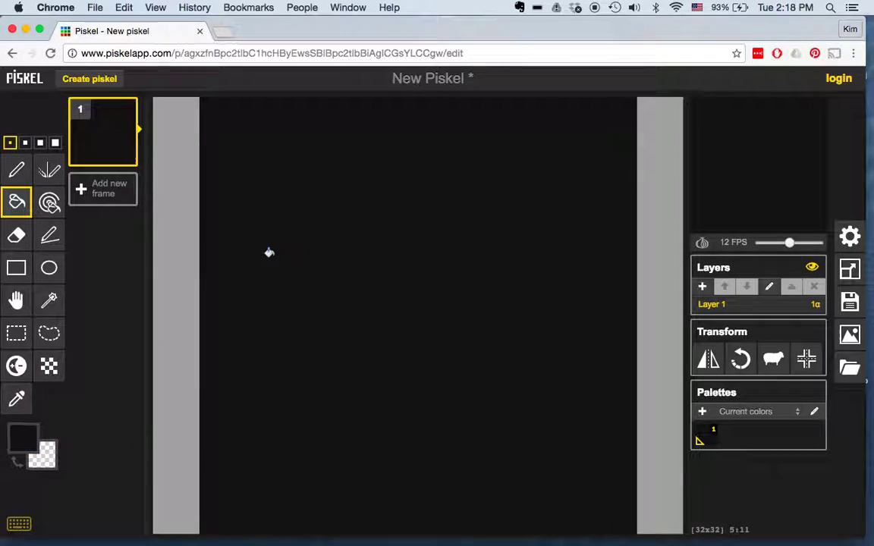
pyautogui.click(48, 170)
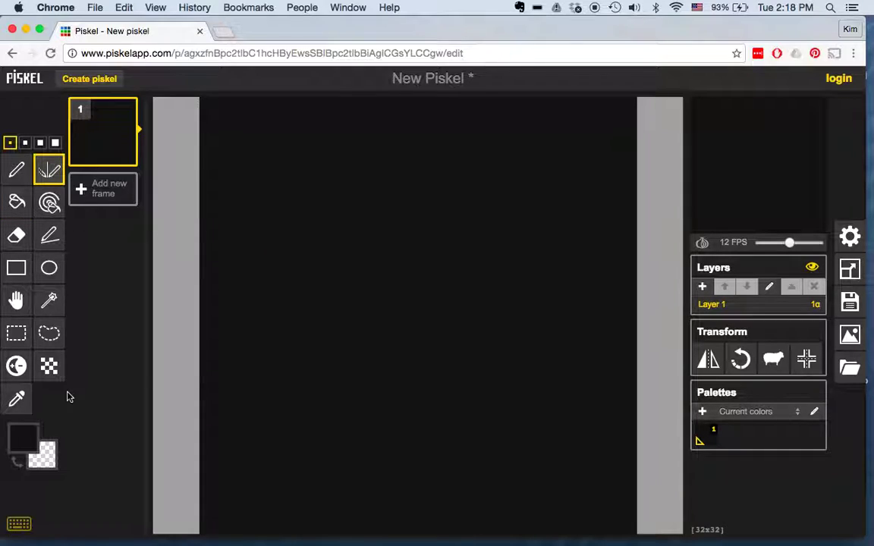
# Set the drawing colour to vivid blue #2318d8
pyautogui.click(23, 439)
pyautogui.moveTo(180, 358); pyautogui.dragTo(173, 363)
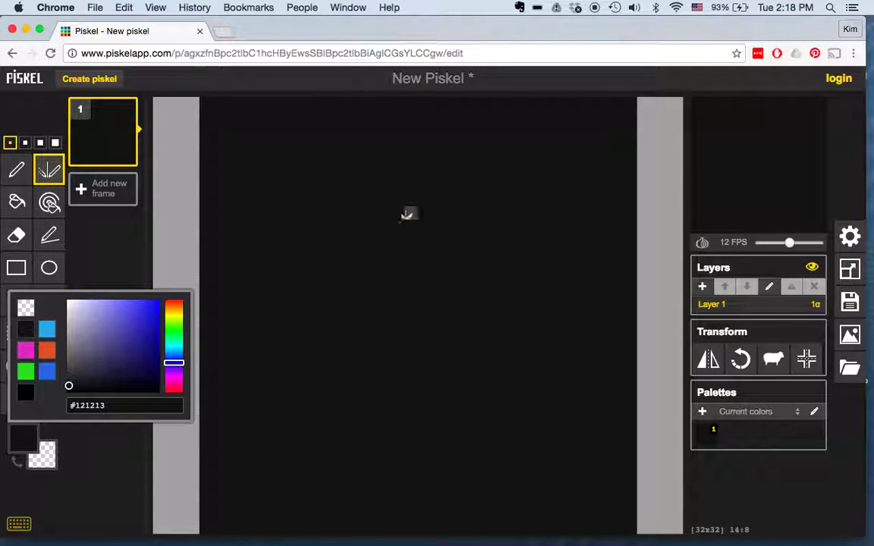
pyautogui.click(77, 377)
pyautogui.moveTo(77, 377); pyautogui.dragTo(148, 313)
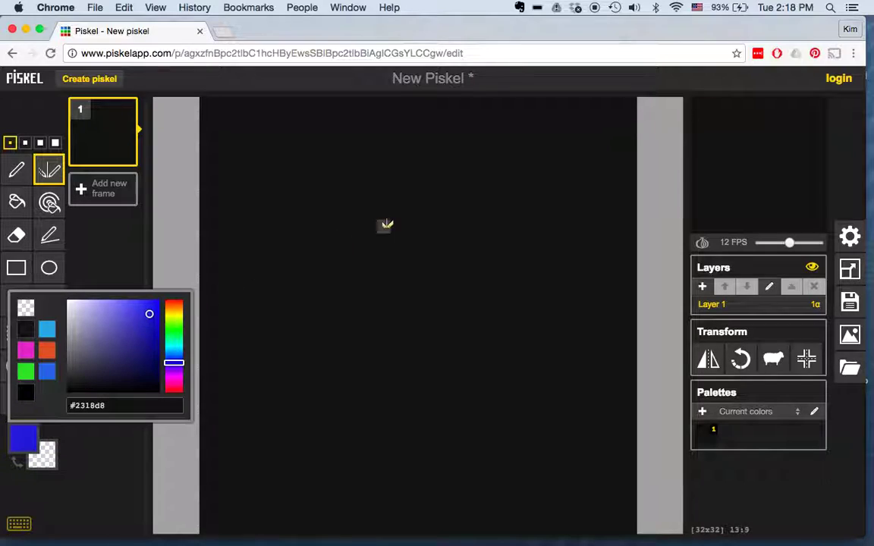
# Draw the mirrored butterfly outline: two rounded upper wings and a bumped bottom edge
pyautogui.moveTo(413, 242)
pyautogui.mouseDown()
pyautogui.moveTo(317, 162)
pyautogui.moveTo(262, 177)
pyautogui.moveTo(246, 214)
pyautogui.moveTo(251, 259)
pyautogui.moveTo(276, 289)
pyautogui.moveTo(345, 303)
pyautogui.moveTo(333, 349)
pyautogui.moveTo(337, 379)
pyautogui.mouseUp()
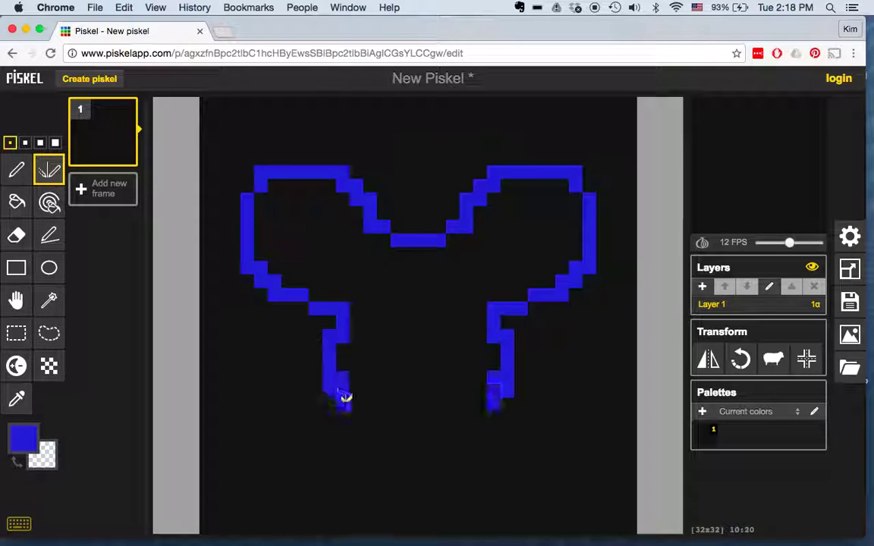
pyautogui.moveTo(345, 397); pyautogui.dragTo(416, 375)
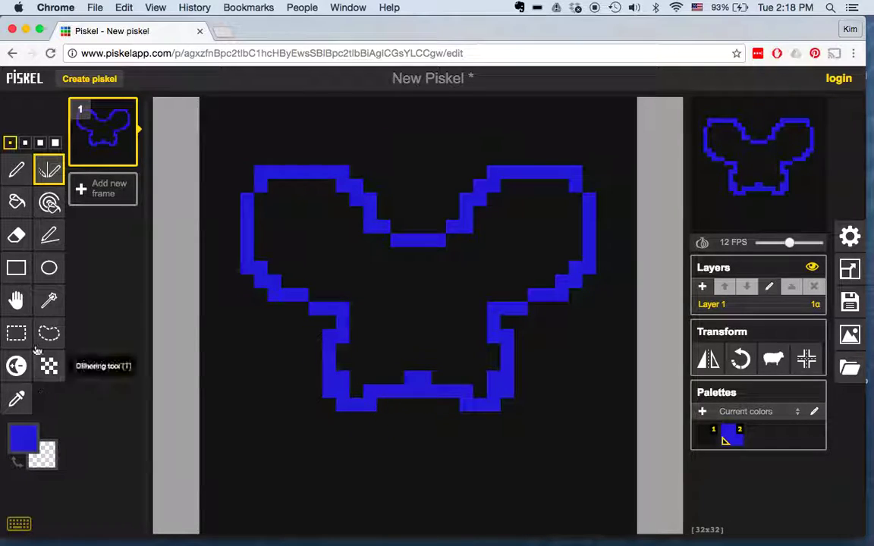
pyautogui.click(23, 437)
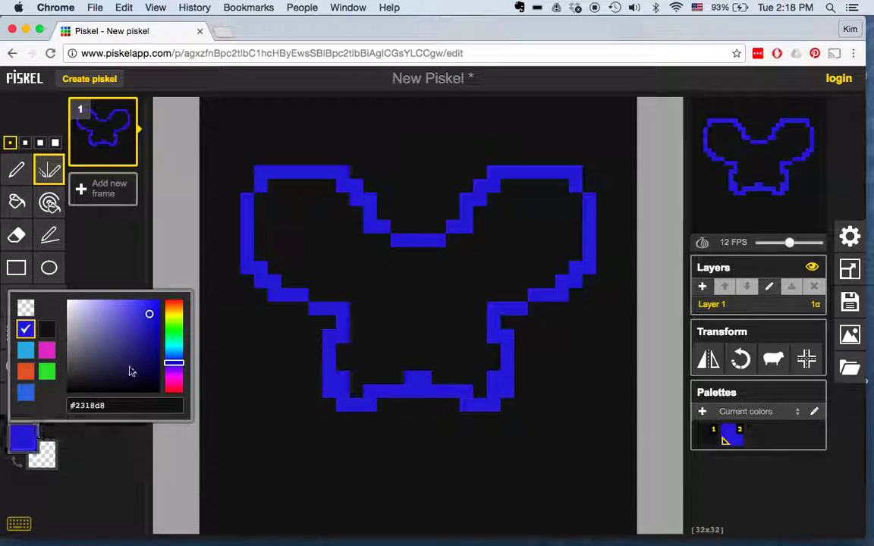
# Bucket-fill the butterfly's wings with the green preset colour
pyautogui.click(47, 371)
pyautogui.click(110, 267)
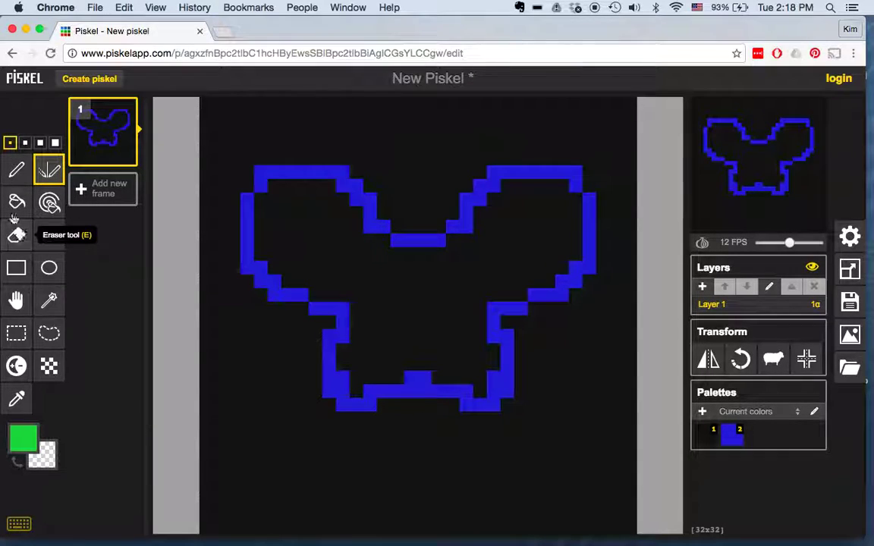
pyautogui.click(17, 201)
pyautogui.click(370, 296)
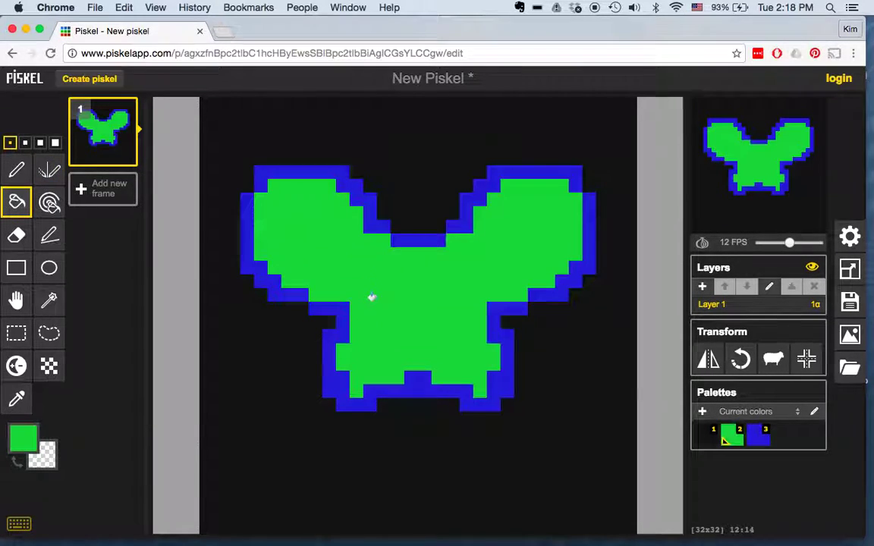
# Draw a mirrored brown #5c4635 body with antennae at the top centre
pyautogui.click(47, 173)
pyautogui.click(22, 437)
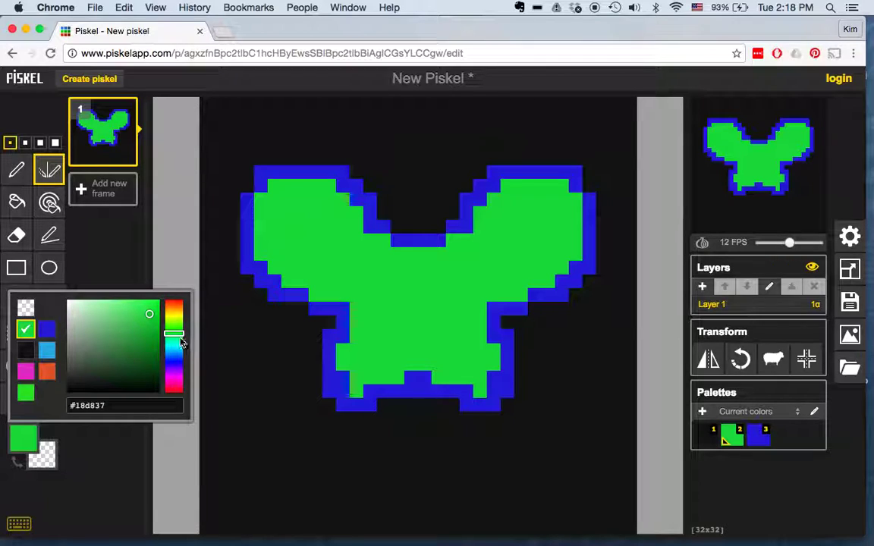
pyautogui.moveTo(180, 343); pyautogui.dragTo(107, 362)
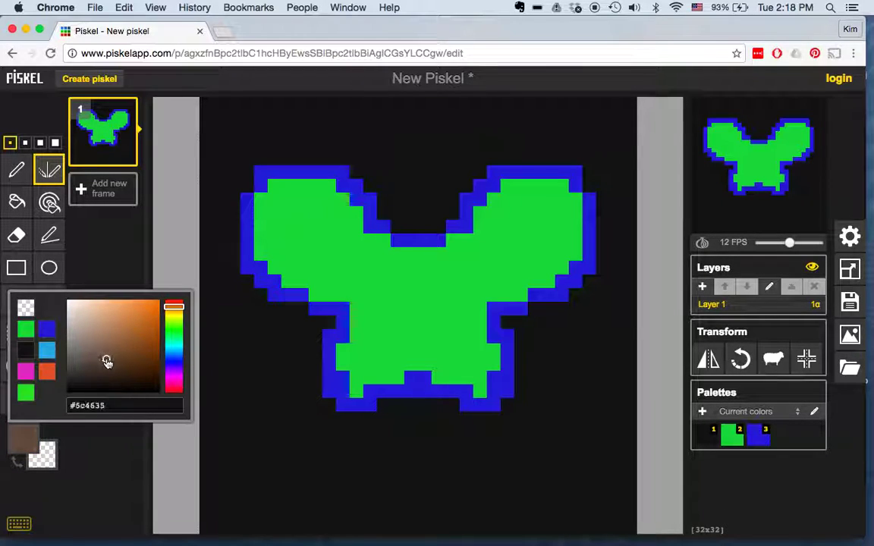
pyautogui.moveTo(412, 226)
pyautogui.mouseDown()
pyautogui.moveTo(403, 174)
pyautogui.moveTo(367, 159)
pyautogui.mouseUp()
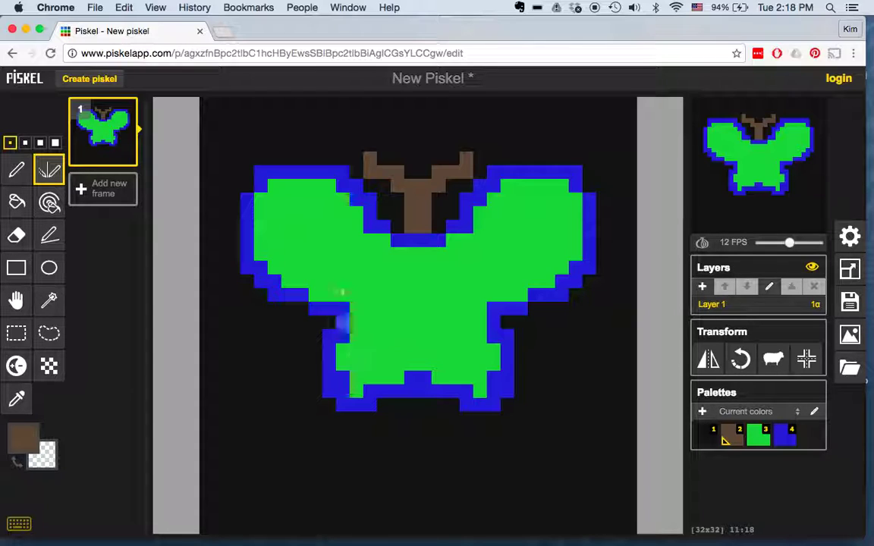
pyautogui.moveTo(104, 146)
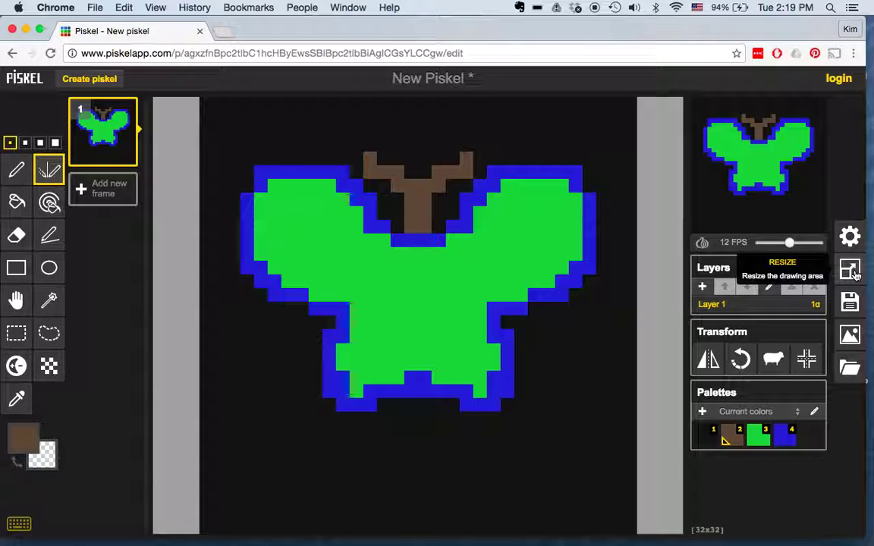
pyautogui.click(853, 272)
# Resize the sprite to 600x600 px with Resize canvas content checked so the artwork scales up
pyautogui.click(753, 157)
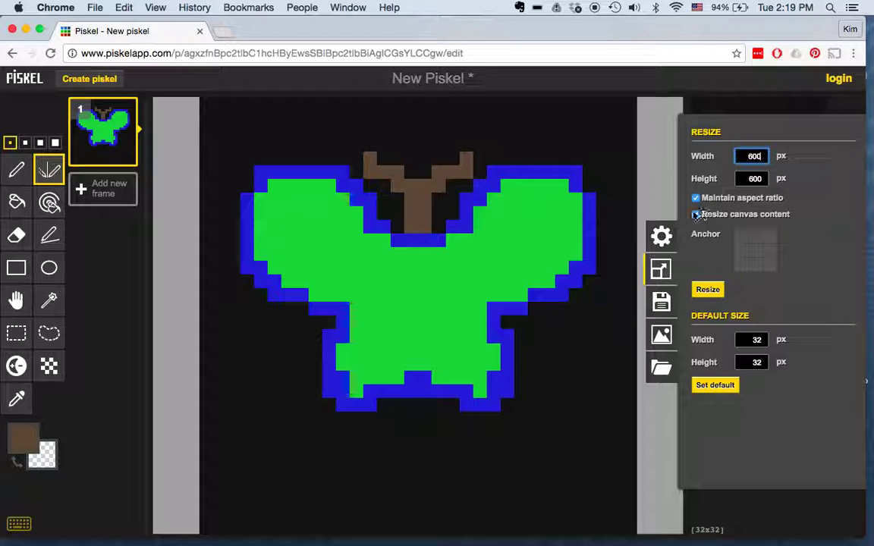
pyautogui.click(697, 215)
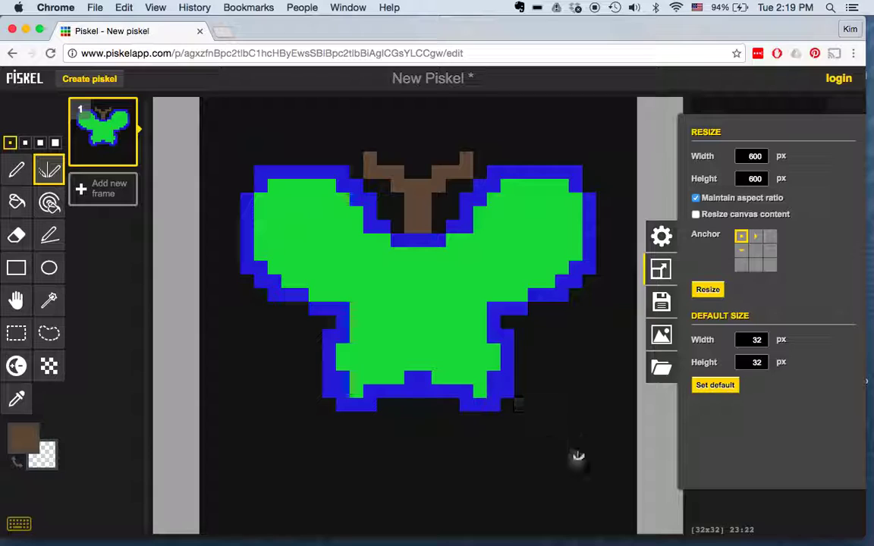
pyautogui.click(696, 215)
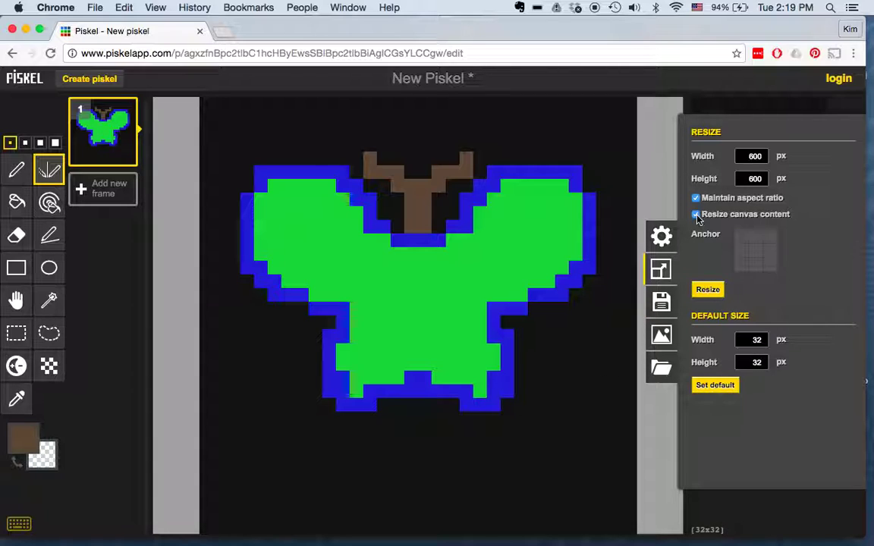
pyautogui.click(709, 291)
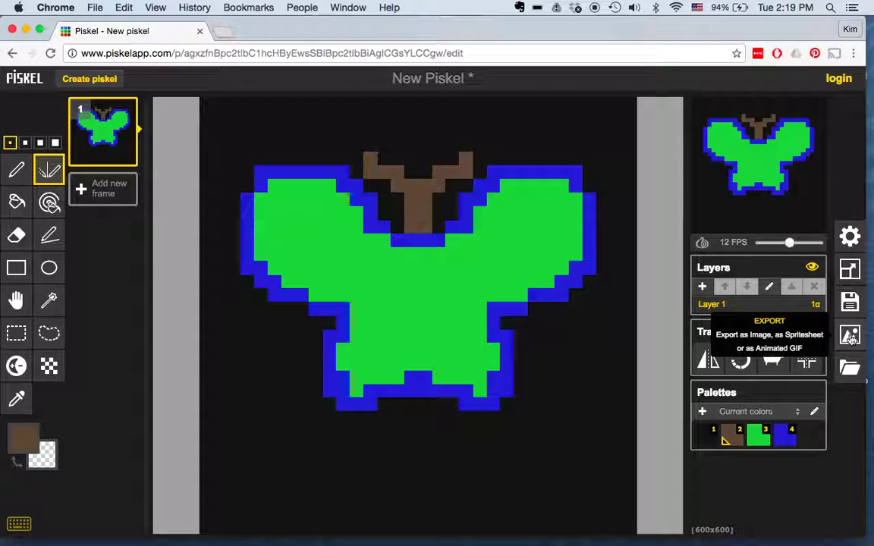
pyautogui.click(850, 337)
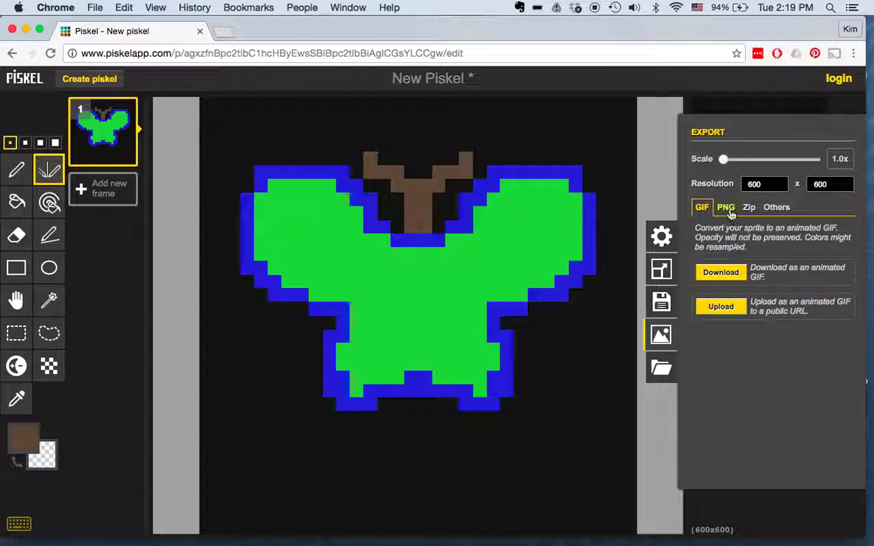
# Export the 600 x 600 butterfly as PNG, downloading New Piskel (24).png
pyautogui.click(729, 210)
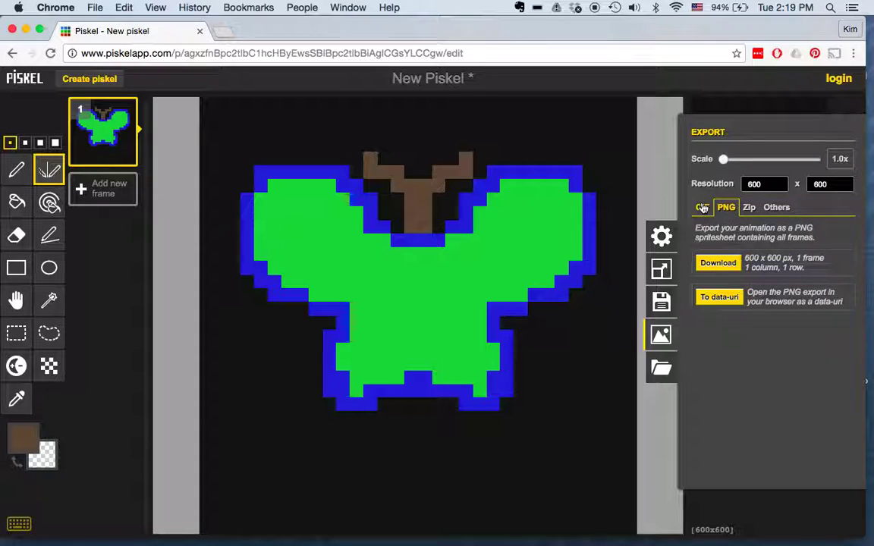
pyautogui.click(702, 208)
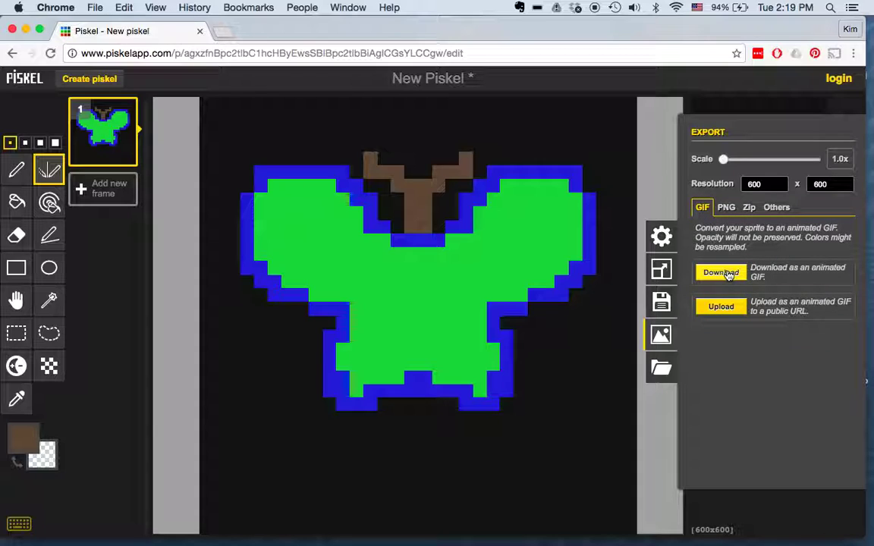
pyautogui.click(726, 207)
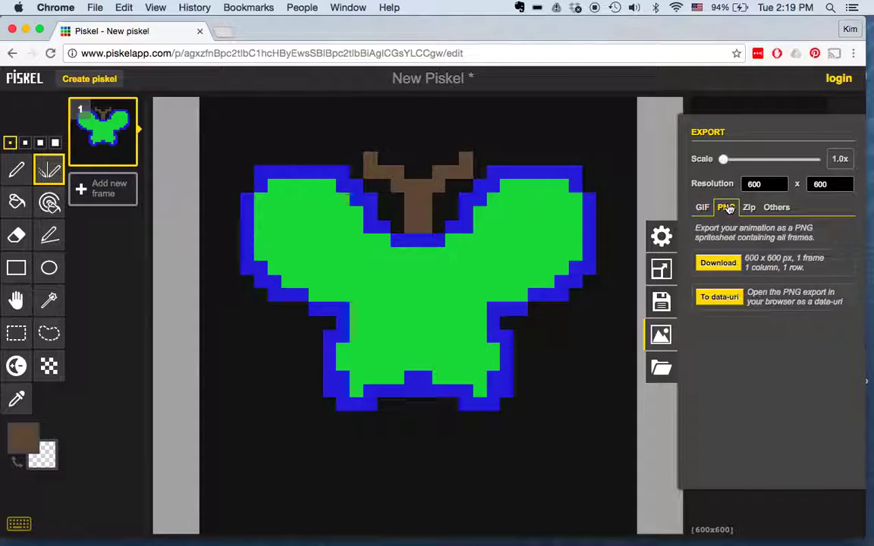
pyautogui.click(723, 268)
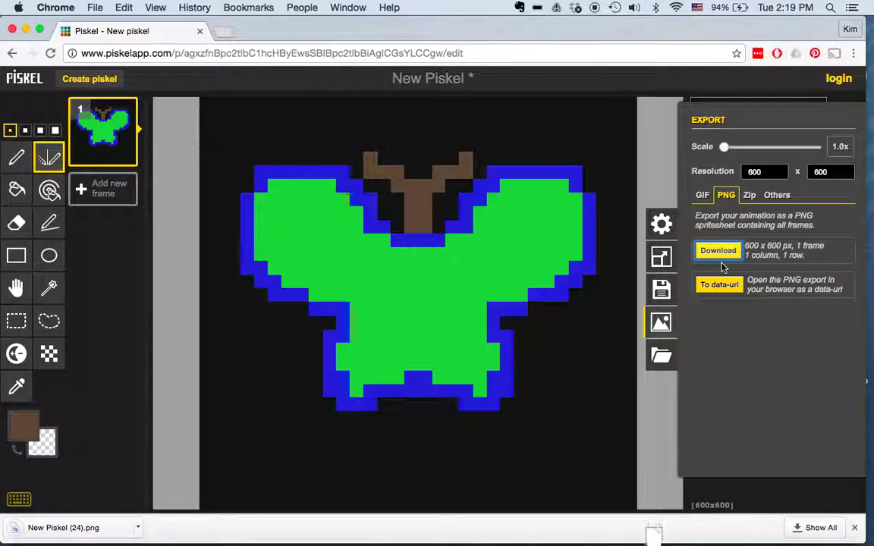
# Open New Piskel (24).png from the download bar in Preview and move its window aside
pyautogui.click(92, 531)
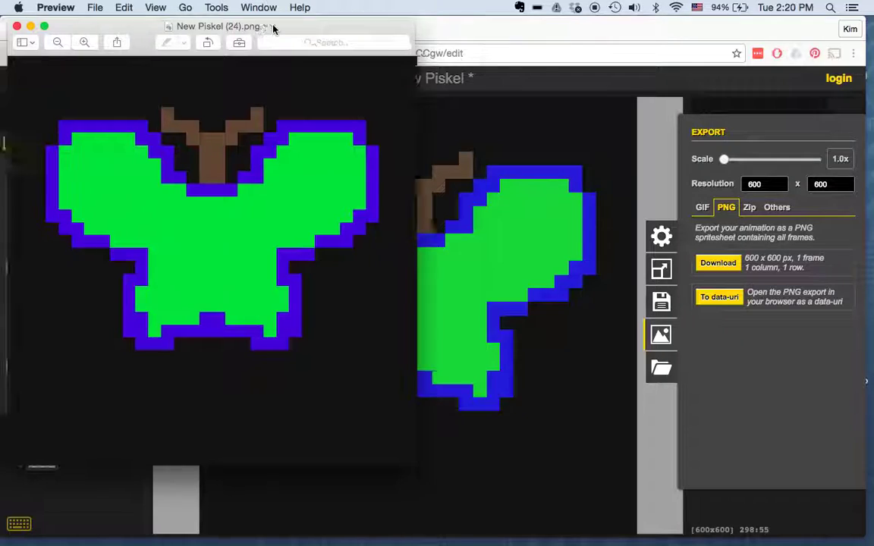
pyautogui.moveTo(231, 29); pyautogui.dragTo(363, 33)
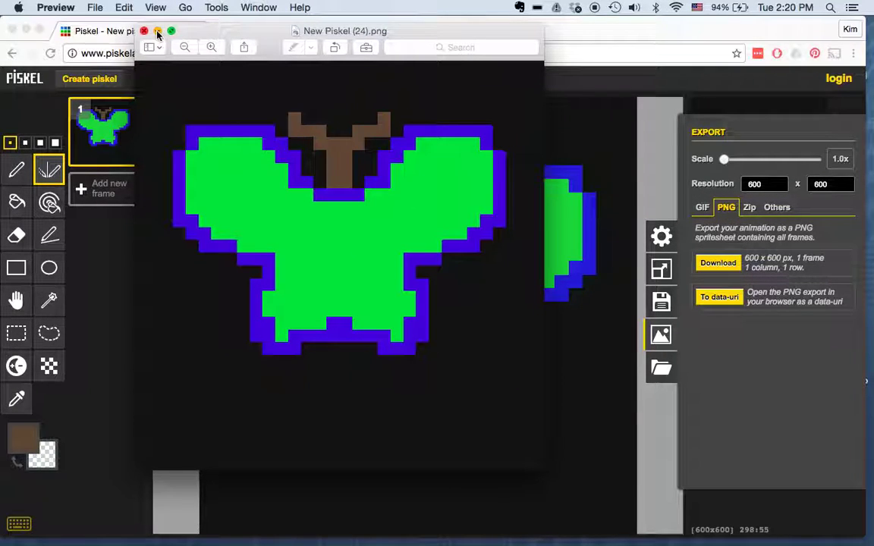